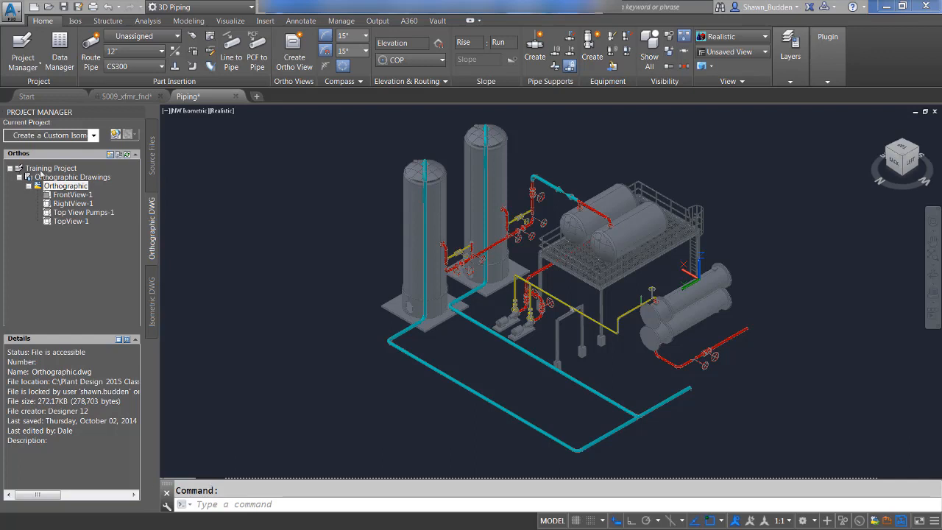
Step: Open the FrontView-1 view of the Orthographic drawing
{"action": "double_click", "coordinate": [66, 195]}
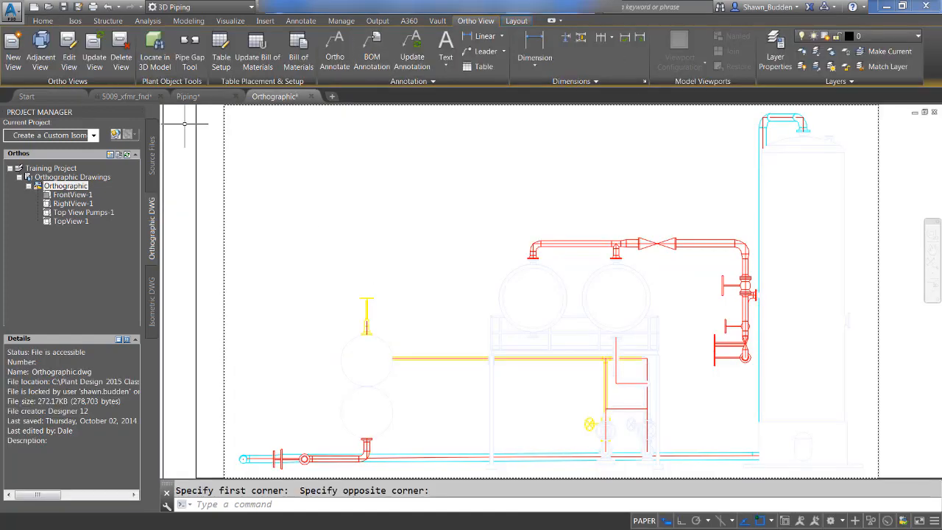
{"action": "scroll", "coordinate": [644, 299], "scroll_direction": "down", "scroll_amount": 2}
{"action": "scroll", "coordinate": [643, 300], "scroll_direction": "down", "scroll_amount": 2}
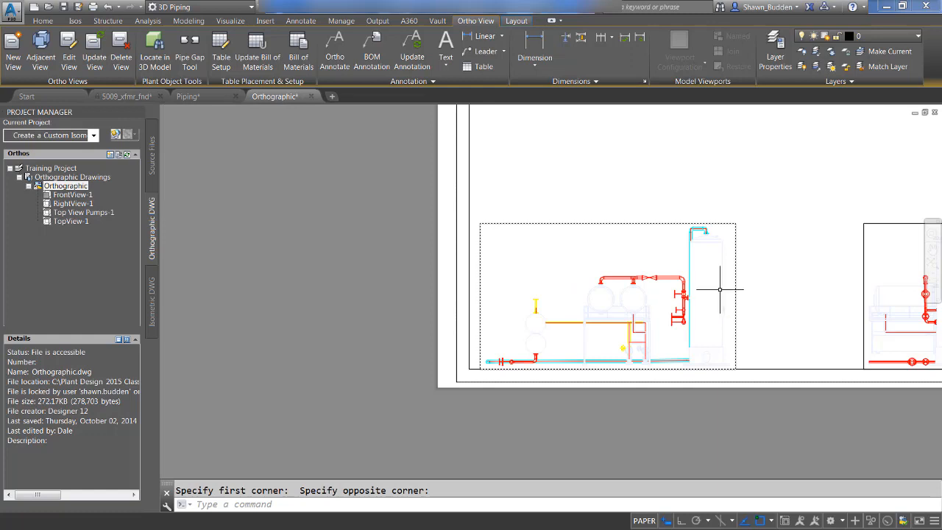
{"action": "middle_click_drag", "start_coordinate": [723, 292], "coordinate": [607, 276]}
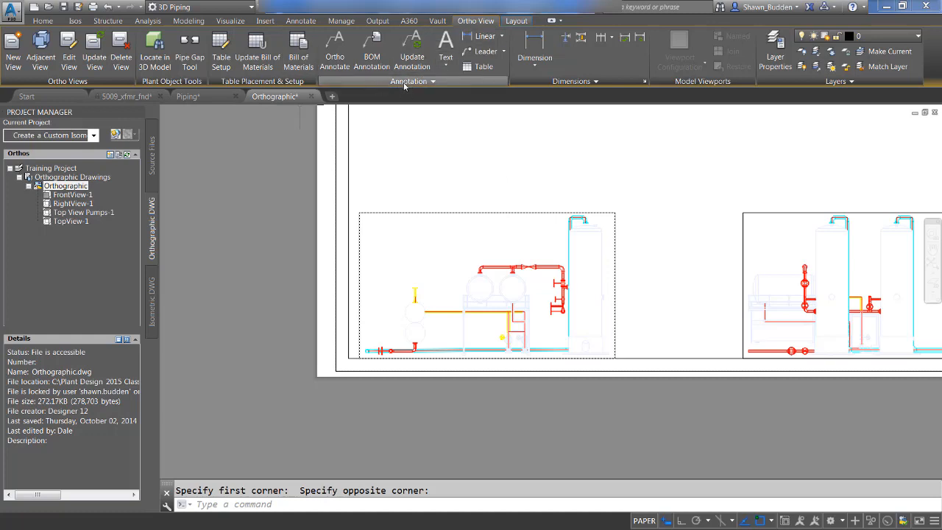
Step: Place a leader with its arrowhead on the upper of the two stacked tanks and its landing 0.5 away at 45 degrees
{"action": "left_click", "coordinate": [504, 52]}
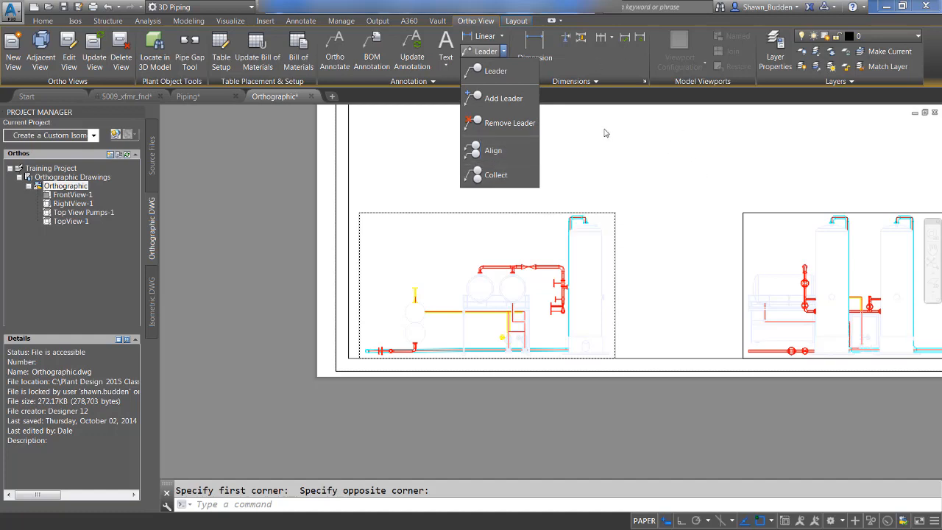
{"action": "left_click", "coordinate": [487, 71]}
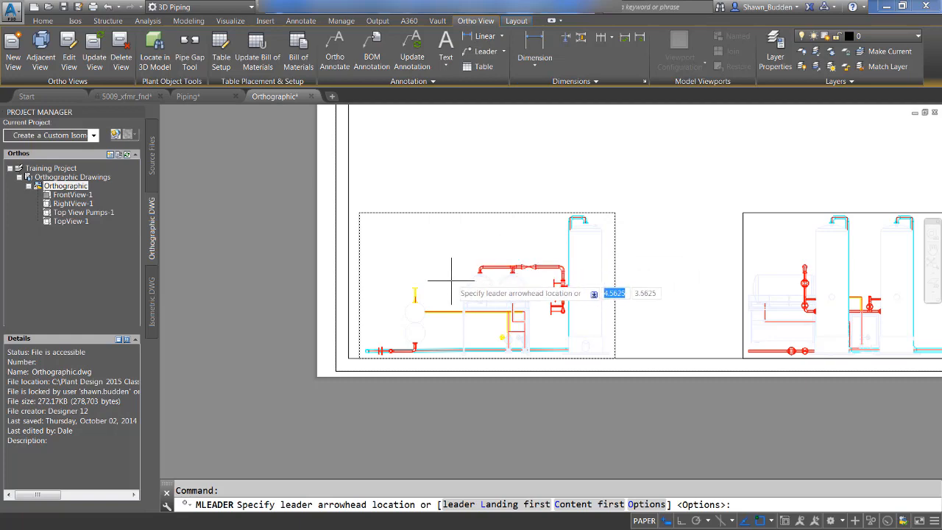
{"action": "scroll", "coordinate": [446, 283], "scroll_direction": "up", "scroll_amount": 2}
{"action": "scroll", "coordinate": [434, 284], "scroll_direction": "up", "scroll_amount": 2}
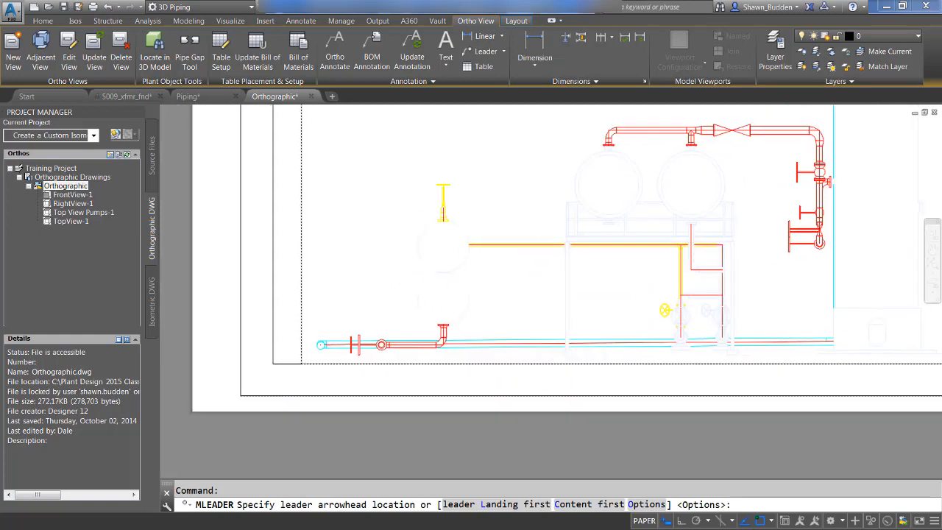
{"action": "left_click", "coordinate": [461, 231]}
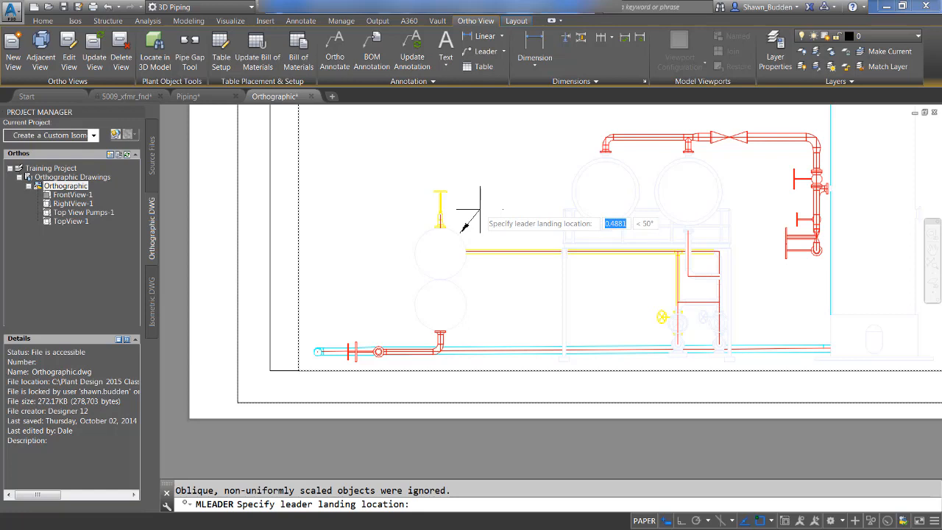
{"action": "key", "text": "BackSpace"}
{"action": "key", "text": "Tab"}
{"action": "type", "text": "45"}
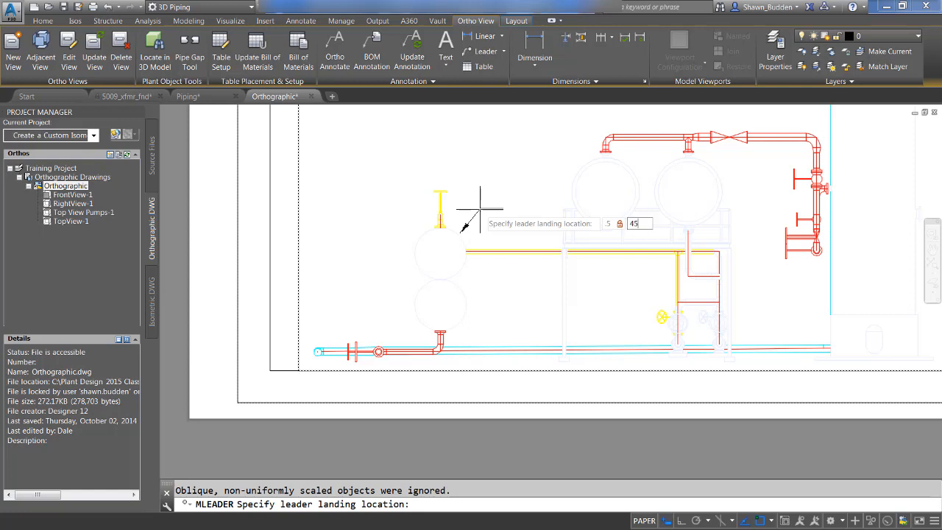
{"action": "key", "text": "Return"}
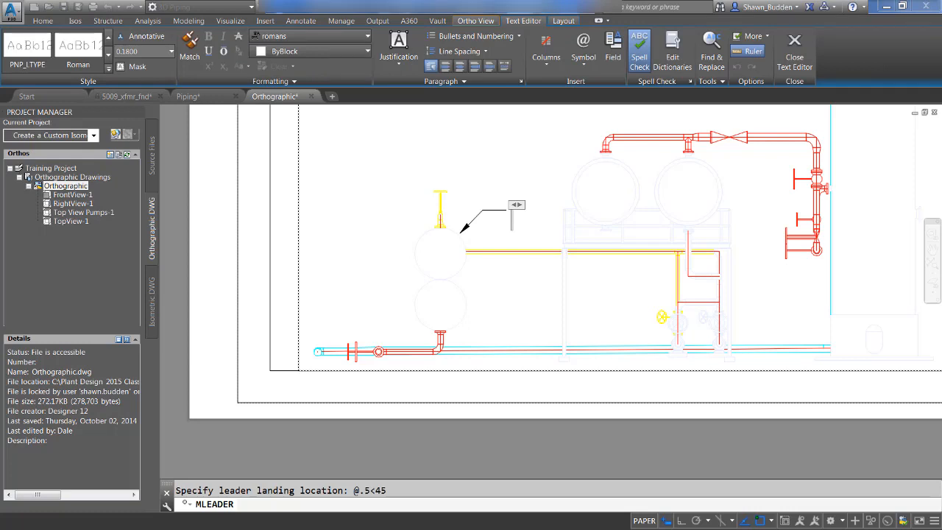
Step: Enter TANK 001 as the leader's text and finish the annotation
{"action": "type", "text": "TANK"}
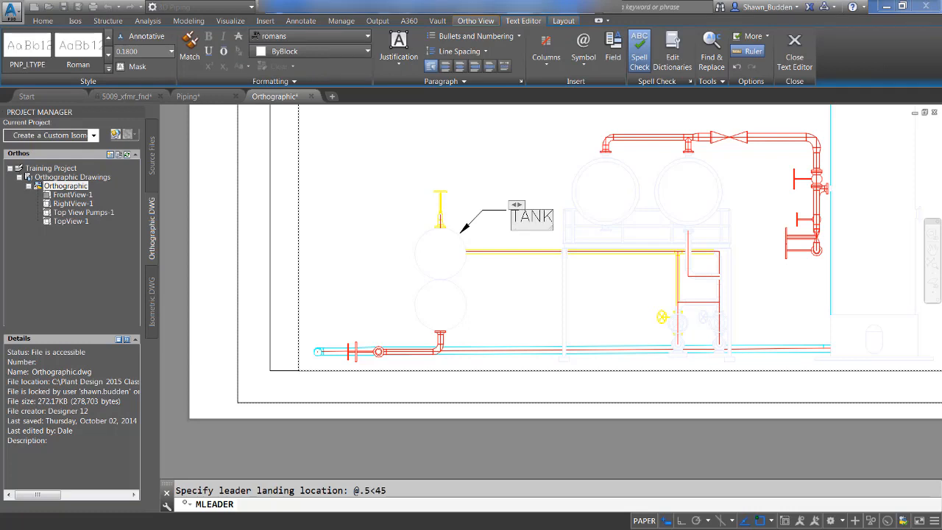
{"action": "type", "text": " 001"}
{"action": "key", "text": "Return"}
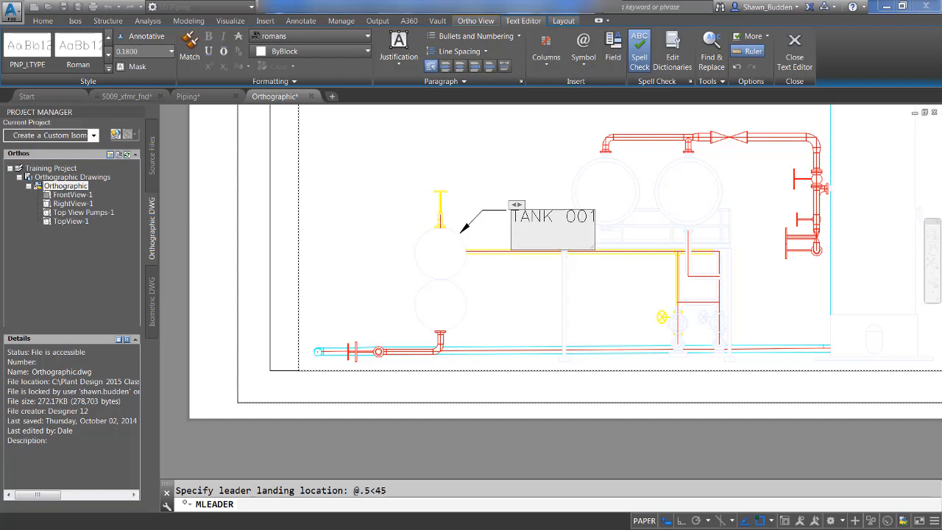
{"action": "left_click", "coordinate": [448, 146]}
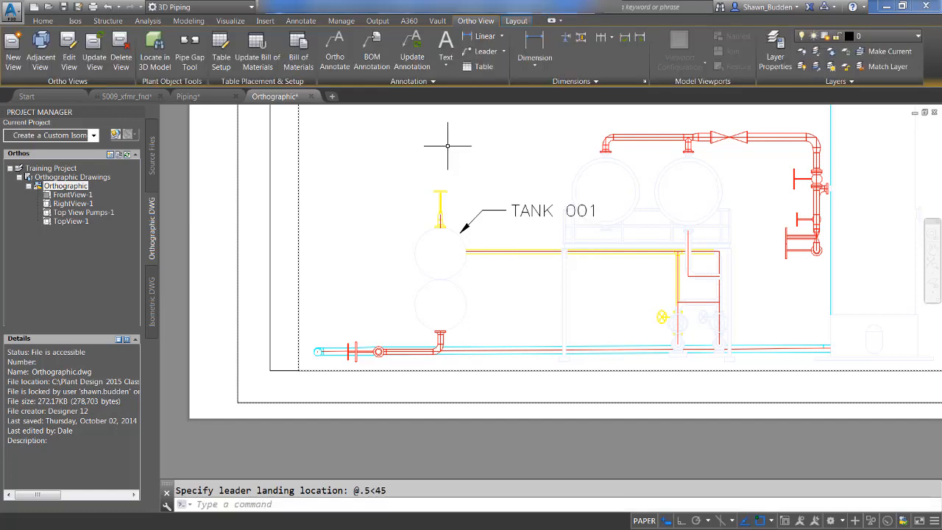
{"action": "key", "text": "Escape"}
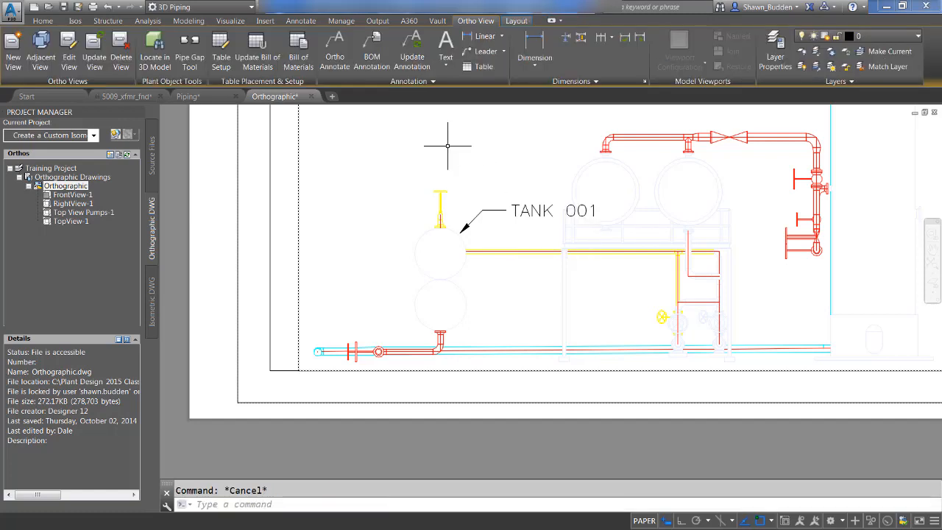
Step: Add single-line text reading TEXT, rotated 45 degrees, in the empty area beside the stacked tanks of the front view
{"action": "left_click", "coordinate": [446, 65]}
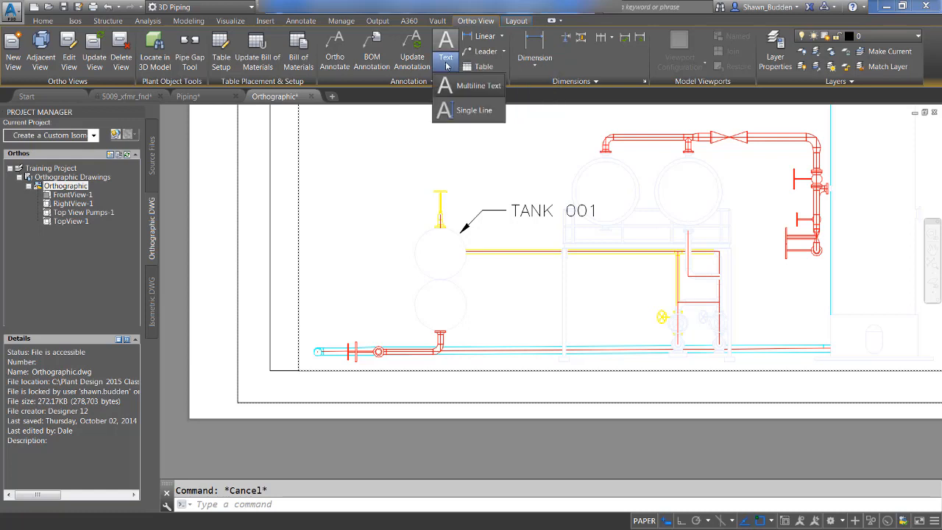
{"action": "left_click", "coordinate": [463, 118]}
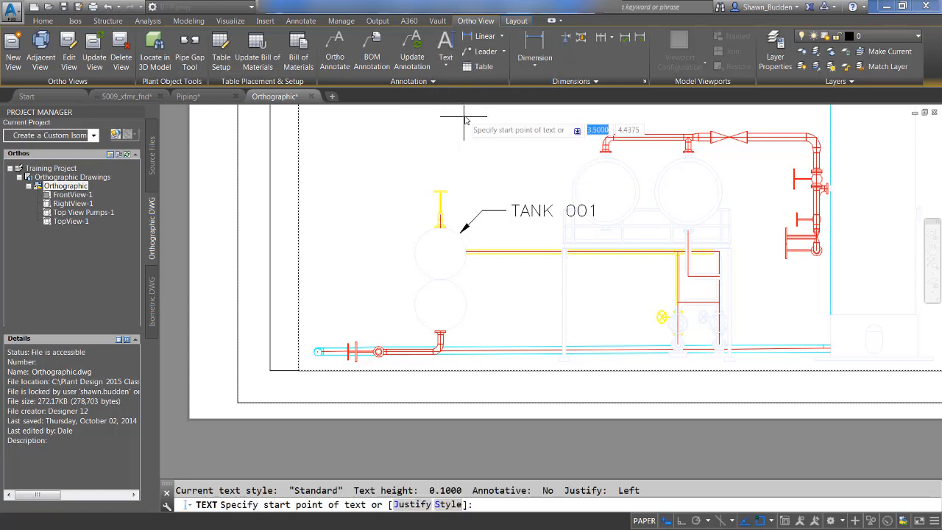
{"action": "left_click", "coordinate": [322, 209]}
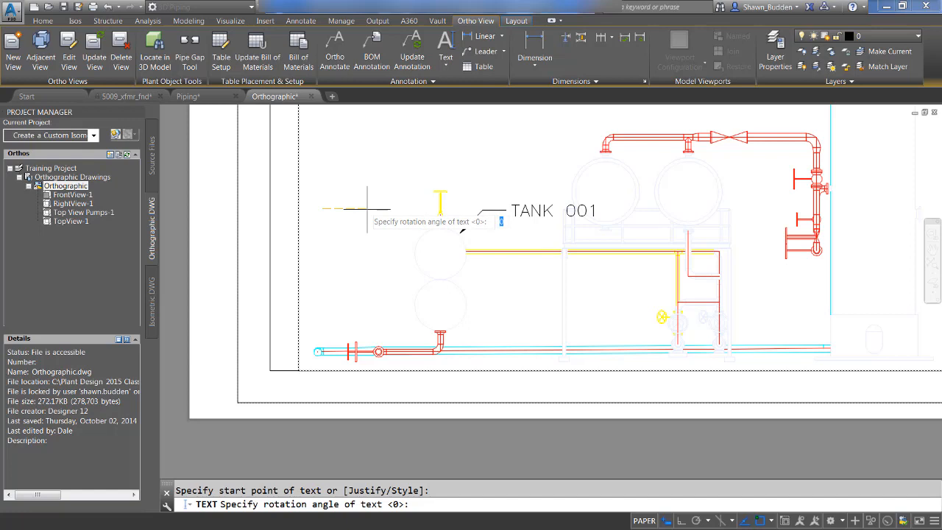
{"action": "type", "text": "45"}
{"action": "key", "text": "Return"}
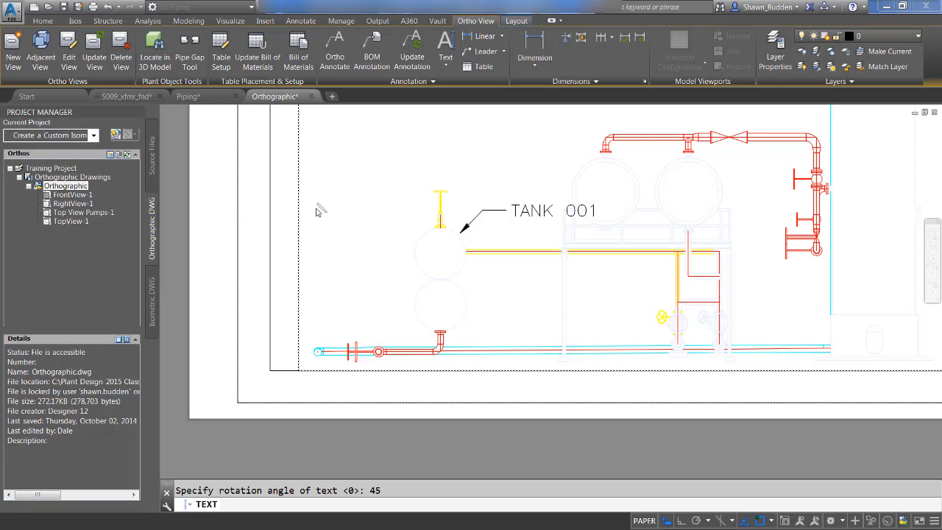
{"action": "type", "text": "TEXT"}
{"action": "key", "text": "Return"}
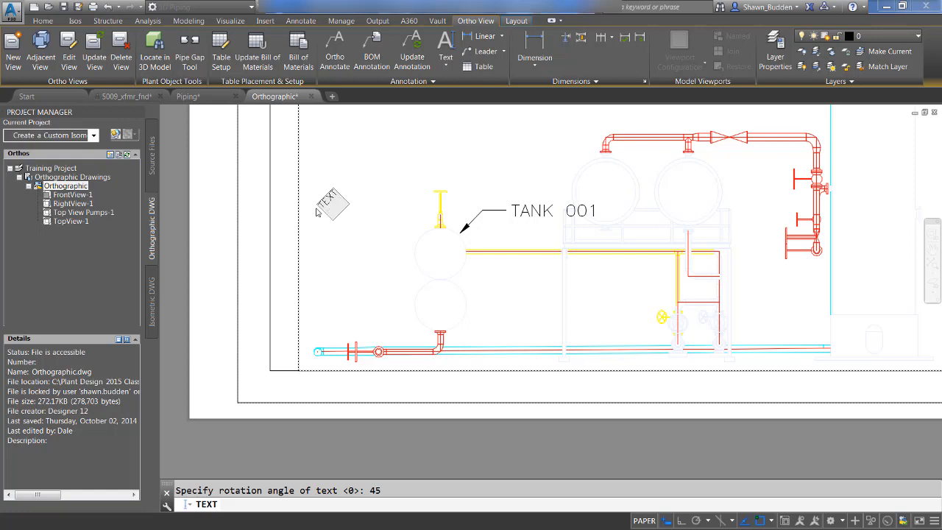
{"action": "key", "text": "Return"}
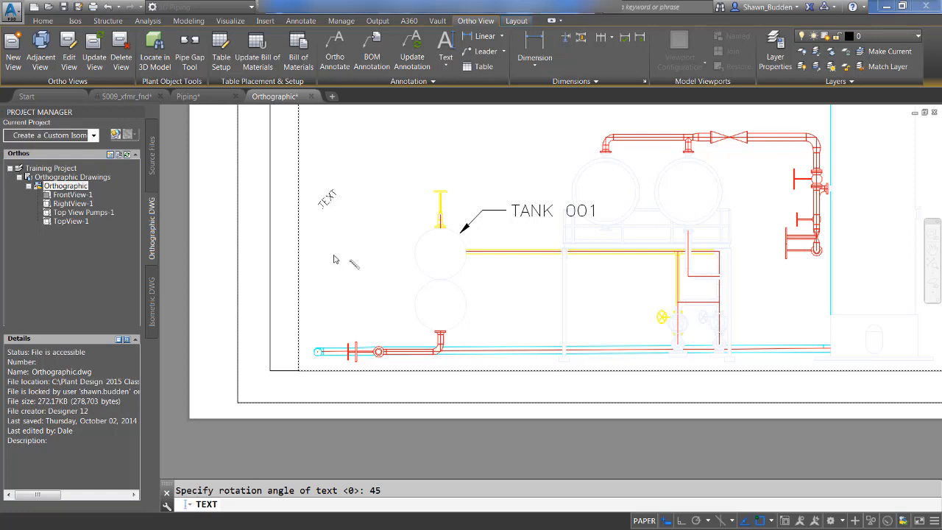
Step: Define a multiline text box below the rotated TEXT label, extending over the stacked tanks
{"action": "scroll", "coordinate": [332, 234], "scroll_direction": "down", "scroll_amount": 2}
{"action": "scroll", "coordinate": [326, 208], "scroll_direction": "up", "scroll_amount": 5}
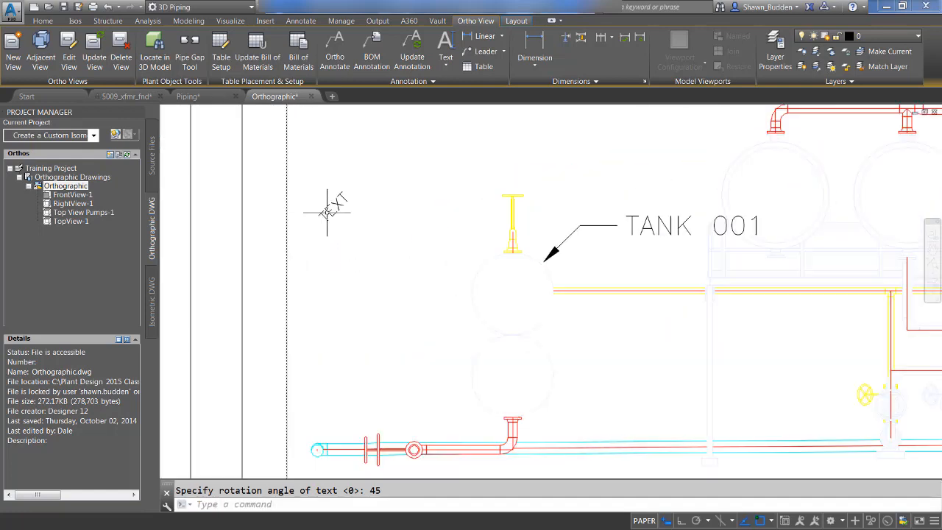
{"action": "scroll", "coordinate": [403, 217], "scroll_direction": "down", "scroll_amount": 3}
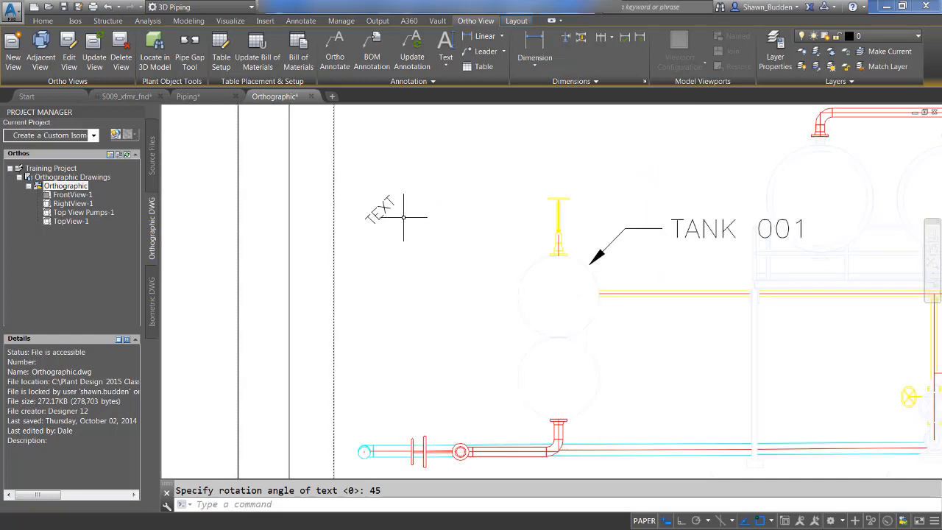
{"action": "left_click", "coordinate": [446, 63]}
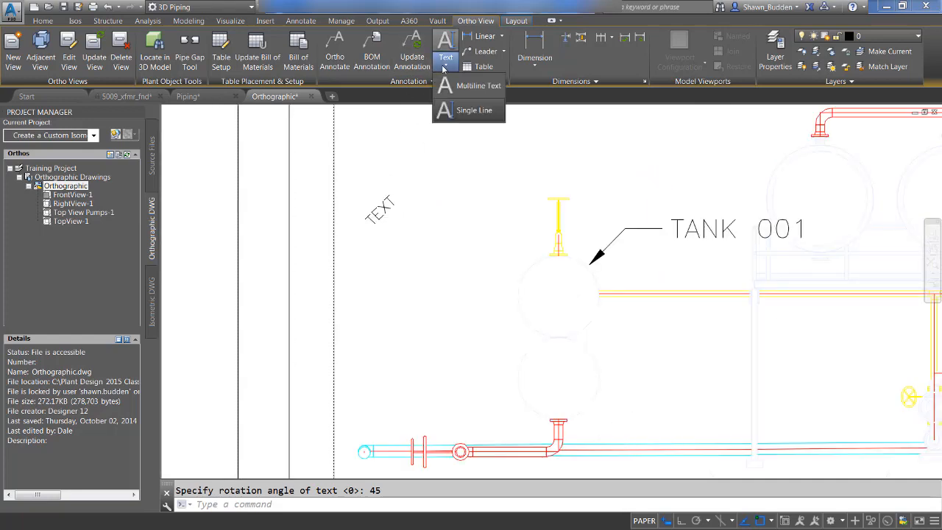
{"action": "left_click", "coordinate": [486, 86]}
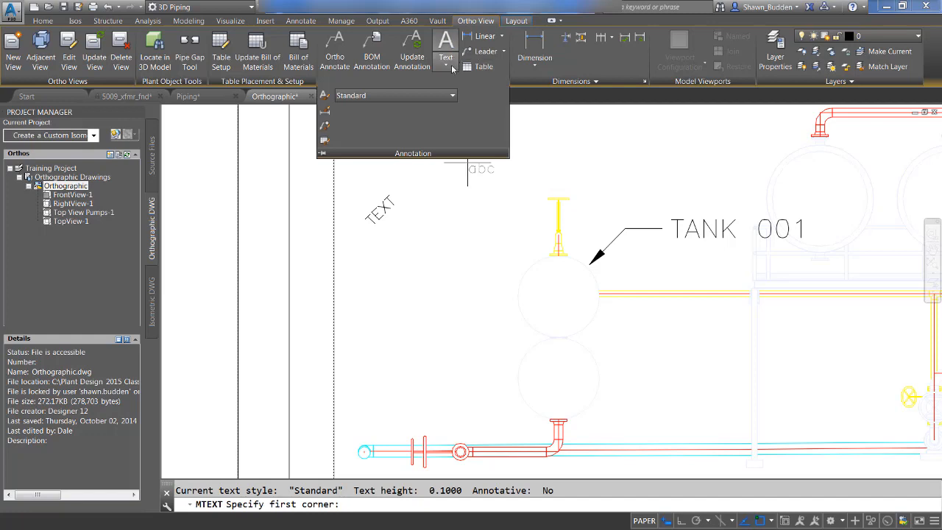
{"action": "left_click", "coordinate": [446, 63]}
{"action": "left_click", "coordinate": [455, 86]}
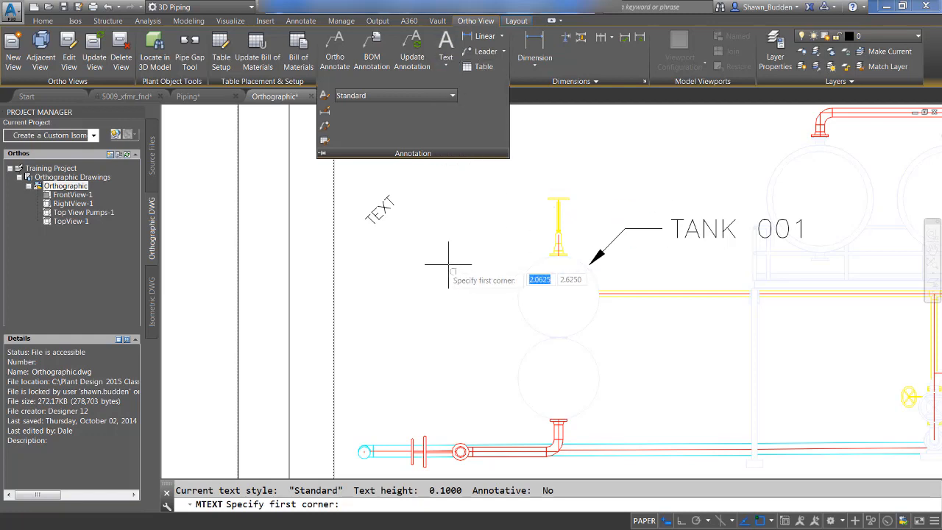
{"action": "left_click", "coordinate": [410, 278]}
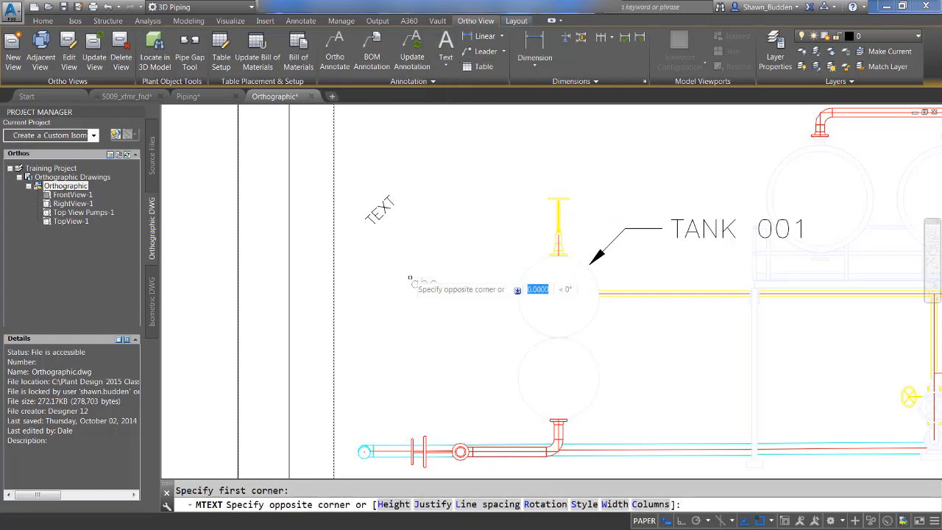
{"action": "left_click", "coordinate": [564, 379]}
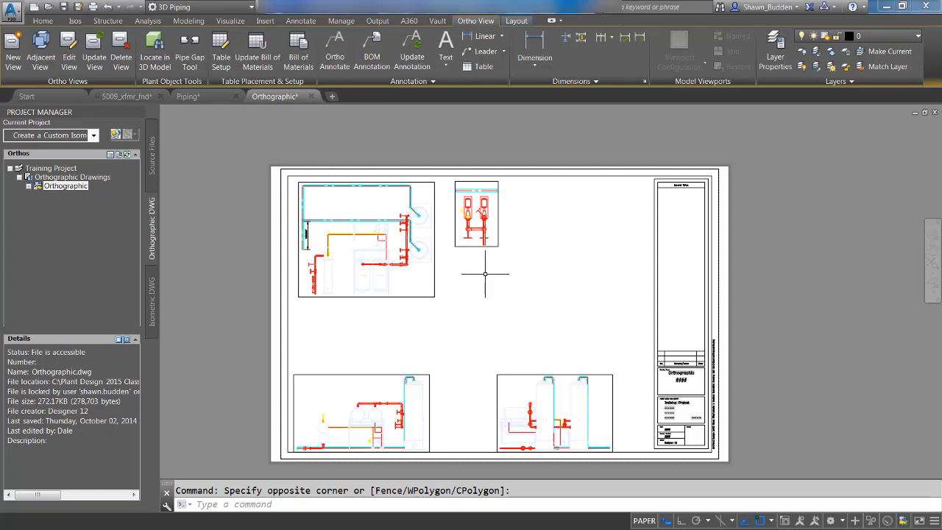
{"action": "scroll", "coordinate": [471, 210], "scroll_direction": "up", "scroll_amount": 4}
{"action": "left_click", "coordinate": [470, 212]}
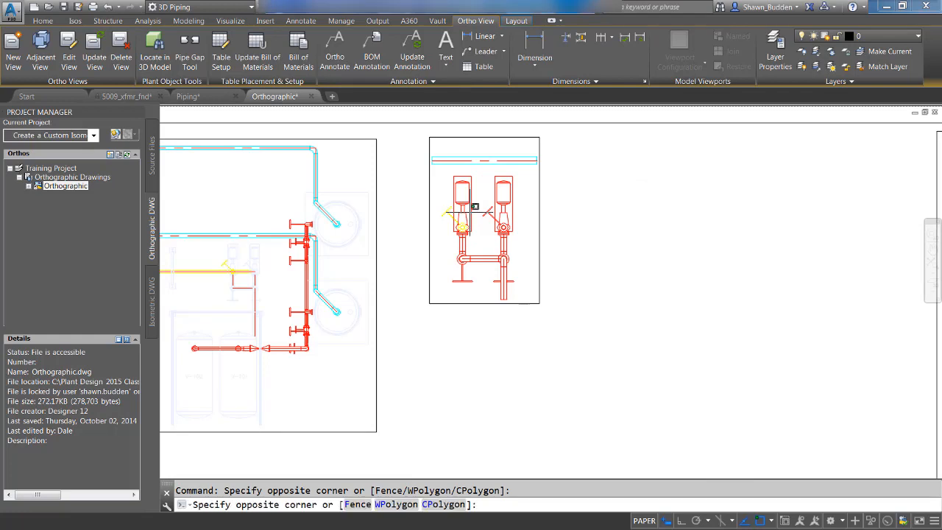
{"action": "left_click", "coordinate": [472, 214]}
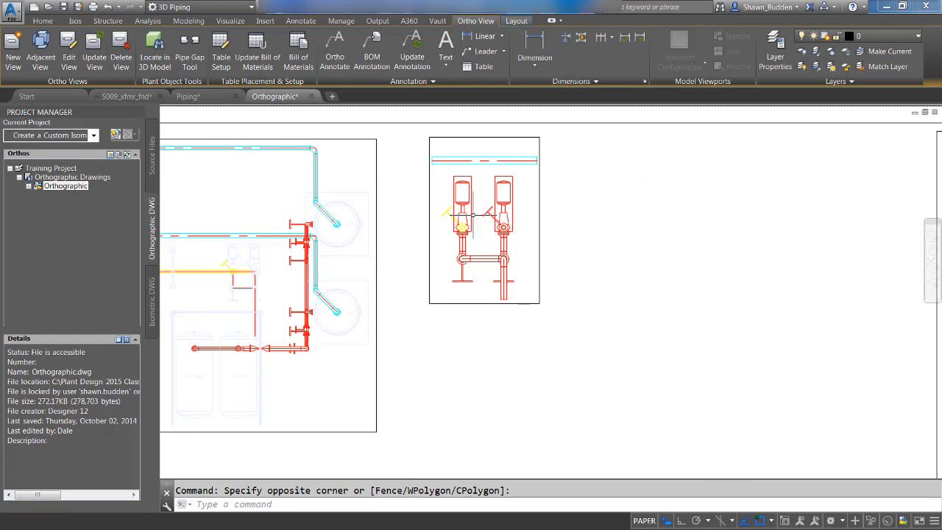
{"action": "left_click", "coordinate": [335, 50]}
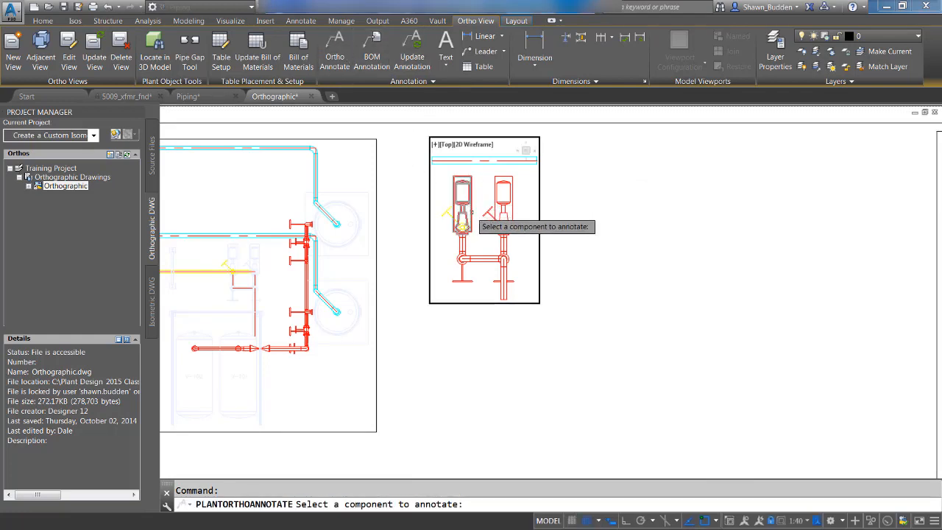
{"action": "left_click", "coordinate": [463, 213]}
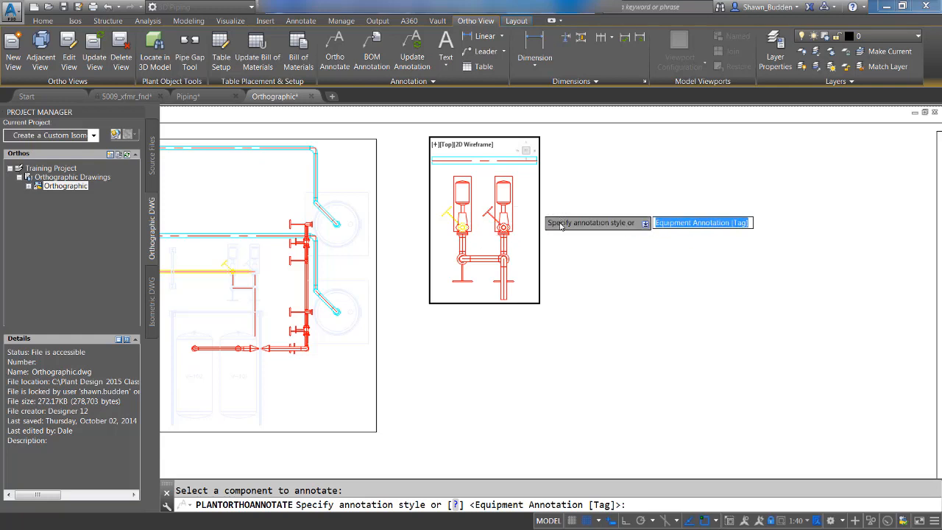
{"action": "key", "text": "Escape"}
Step: Annotate the left pump in the small top view with an Oval Tag Style equipment tag placed outside the view's left border
{"action": "scroll", "coordinate": [441, 207], "scroll_direction": "up", "scroll_amount": 2}
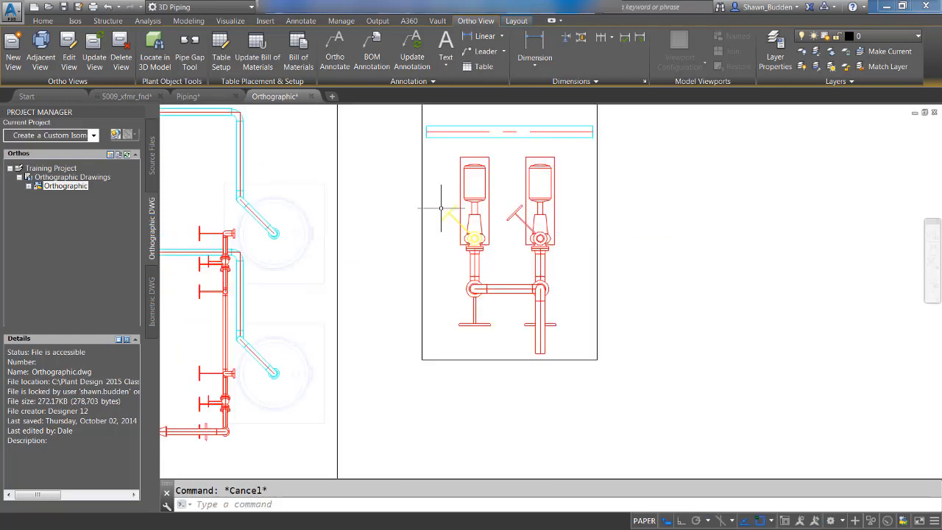
{"action": "scroll", "coordinate": [441, 207], "scroll_direction": "up", "scroll_amount": 2}
{"action": "right_click", "coordinate": [630, 286]}
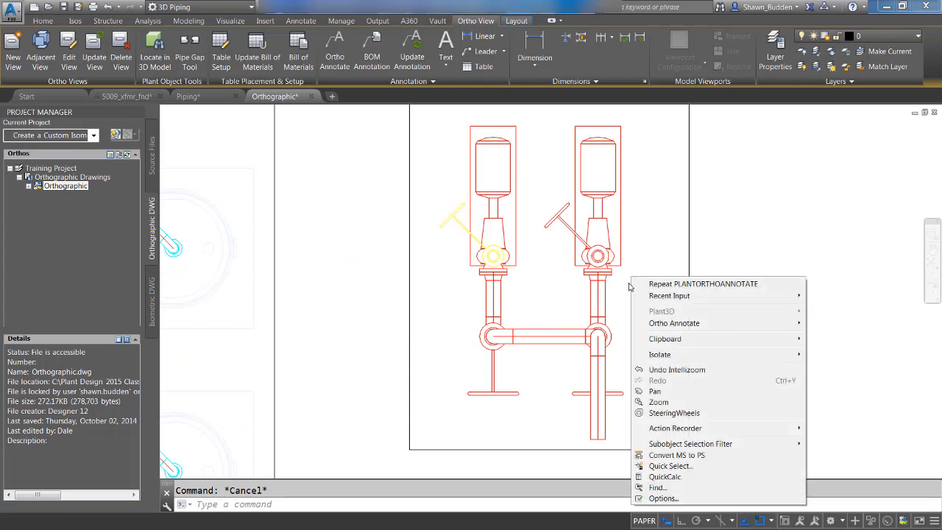
{"action": "mouse_move", "coordinate": [685, 326]}
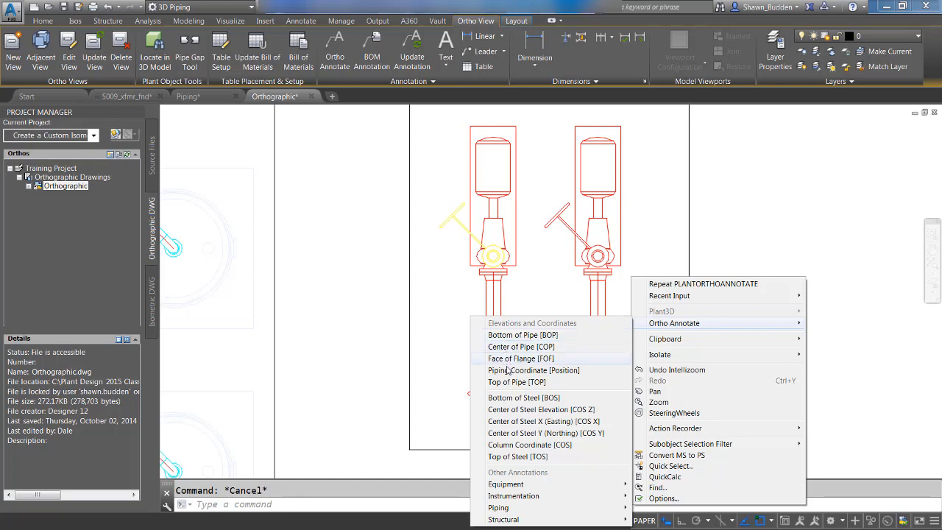
{"action": "mouse_move", "coordinate": [574, 485]}
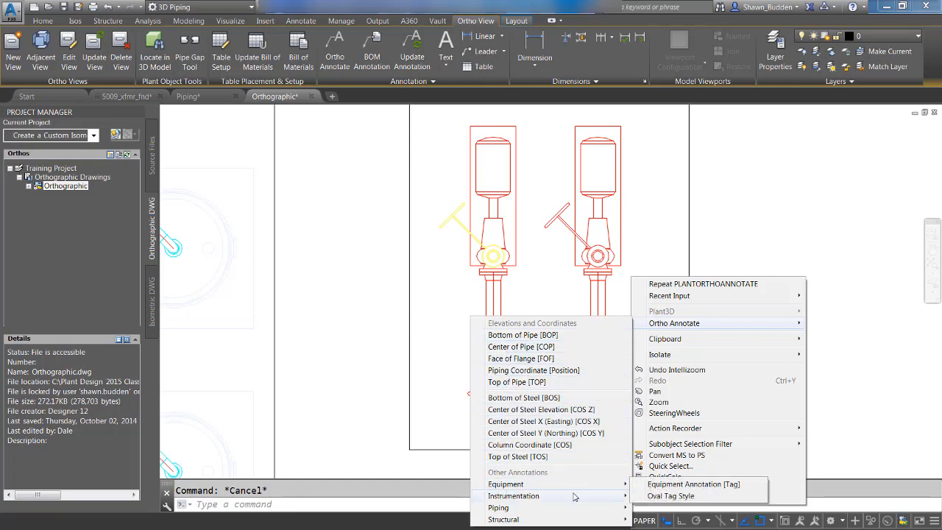
{"action": "left_click", "coordinate": [676, 498]}
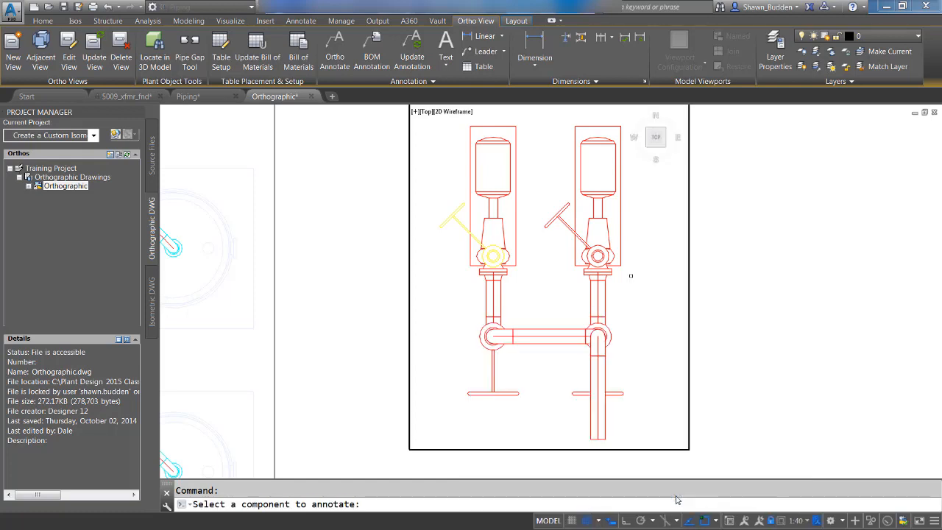
{"action": "left_click", "coordinate": [470, 166]}
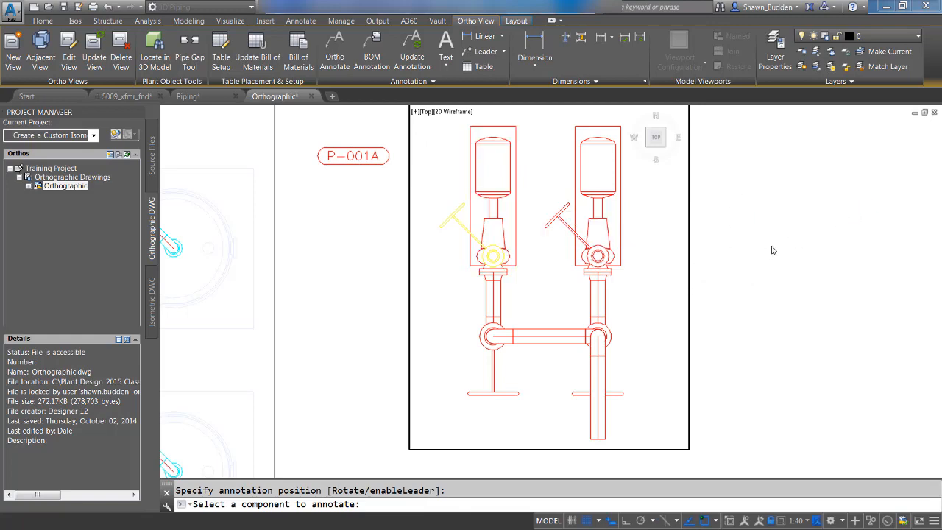
{"action": "key", "text": "Return"}
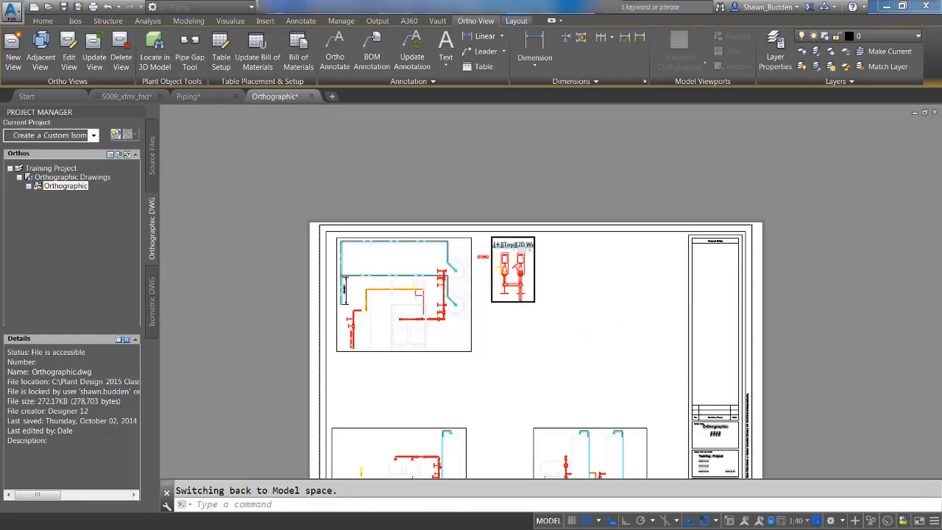
Step: Add a Bottom of Pipe [BOP] elevation annotation just above the horizontal red pipe over the two round tanks in the front view
{"action": "scroll", "coordinate": [412, 387], "scroll_direction": "up", "scroll_amount": 5}
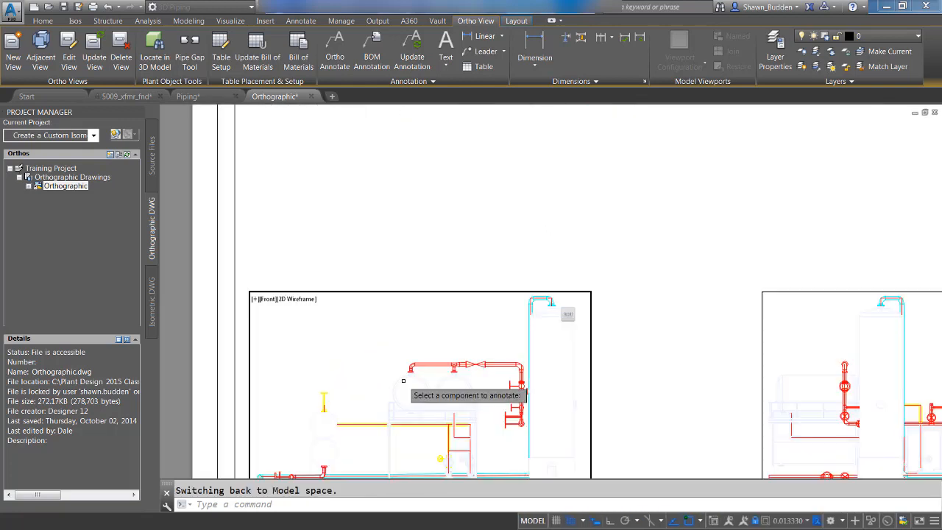
{"action": "scroll", "coordinate": [403, 380], "scroll_direction": "up", "scroll_amount": 4}
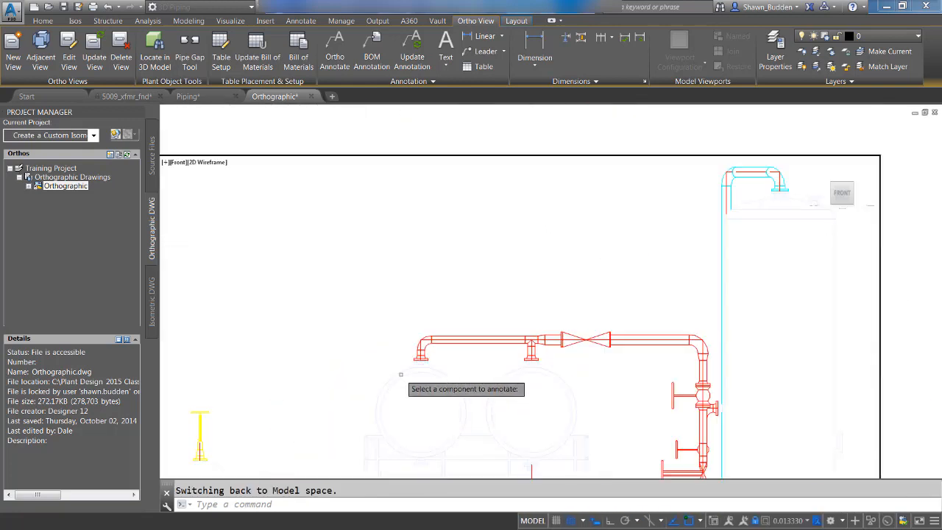
{"action": "key", "text": "Escape"}
{"action": "right_click", "coordinate": [329, 267]}
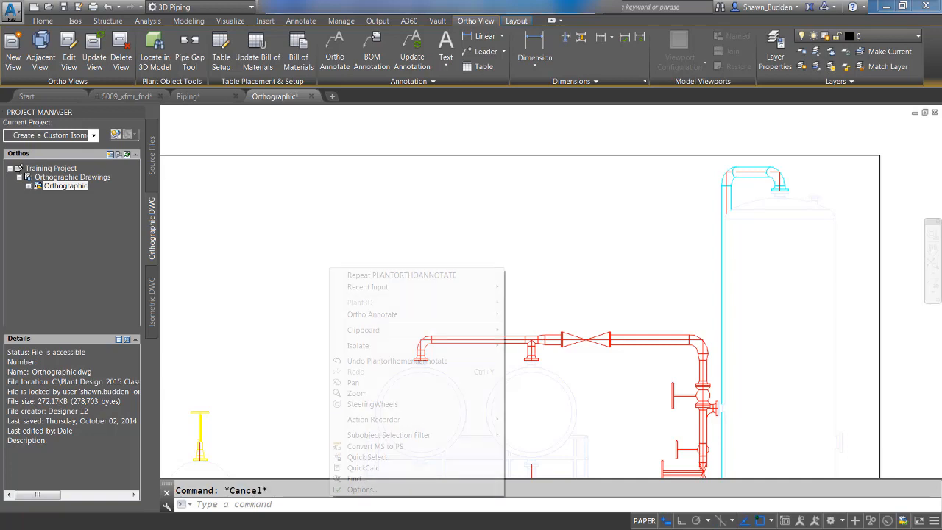
{"action": "mouse_move", "coordinate": [384, 316]}
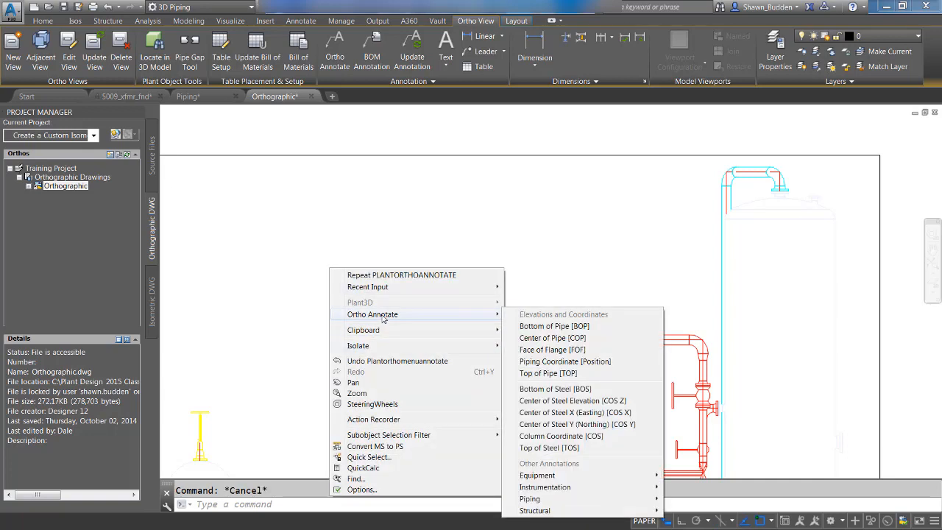
{"action": "left_click", "coordinate": [544, 328]}
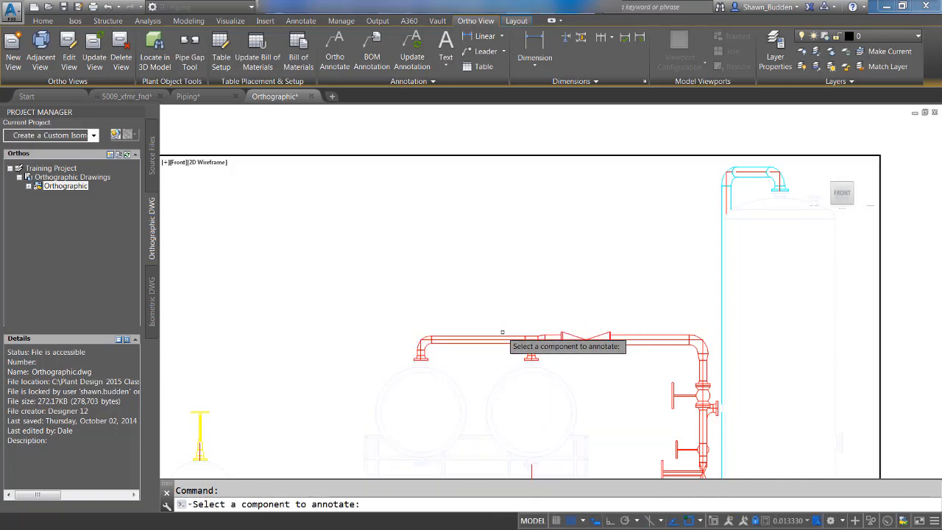
{"action": "left_click", "coordinate": [502, 339]}
{"action": "left_click", "coordinate": [410, 305]}
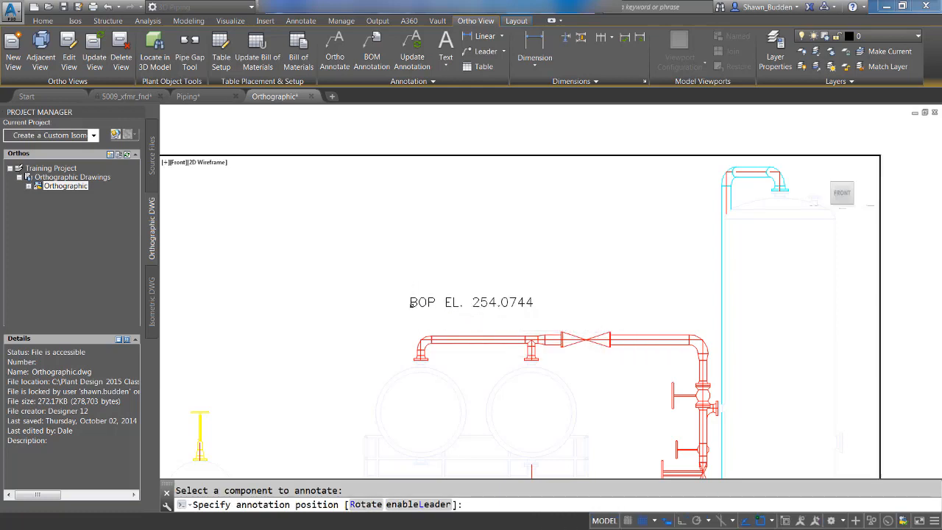